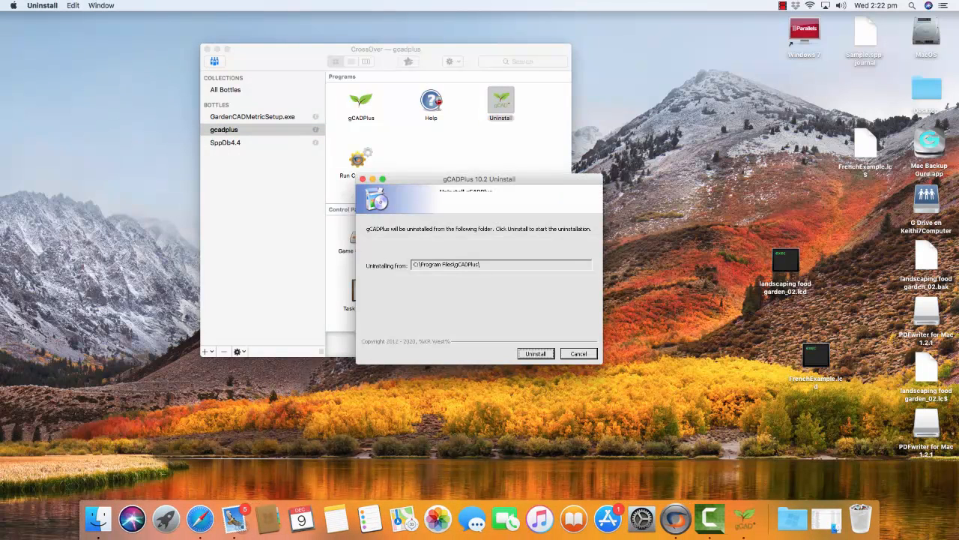
Step: Uninstall gCADPlus 10.2, then delete the old gcadplus bottle and close the bottle window
key("Return")
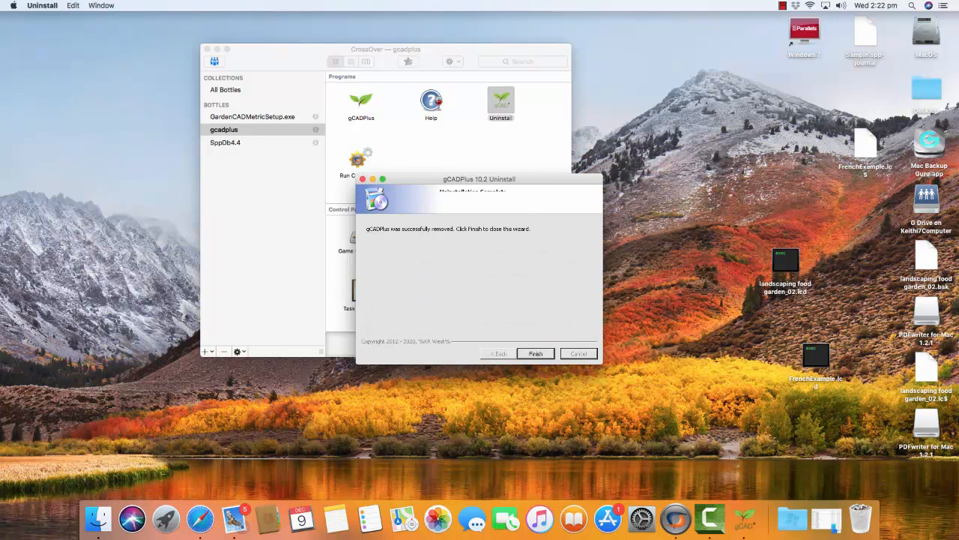
left_click(535, 353)
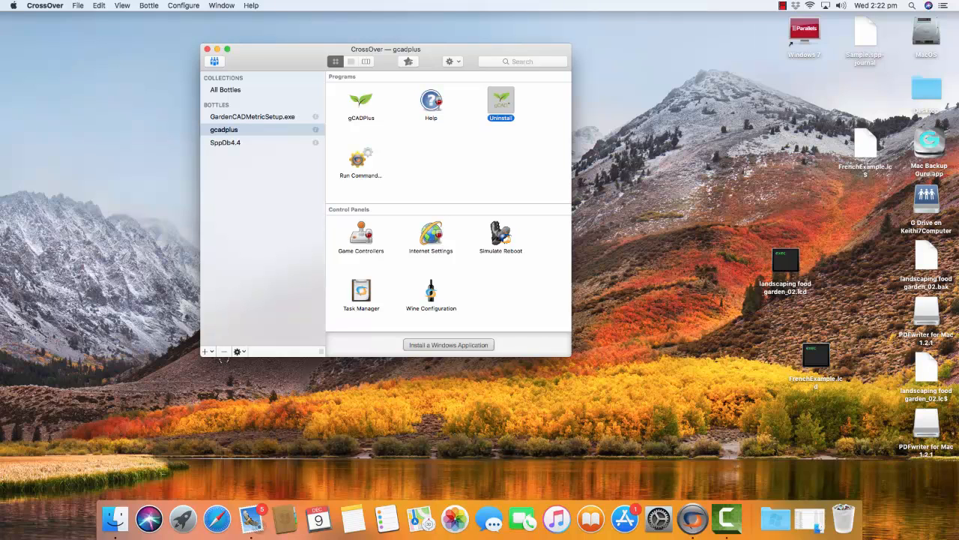
left_click(223, 351)
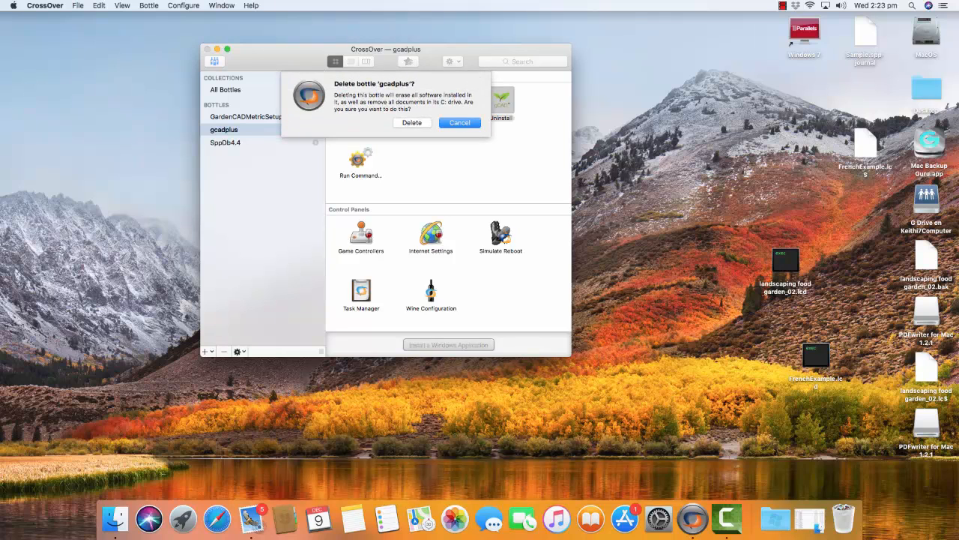
left_click(411, 122)
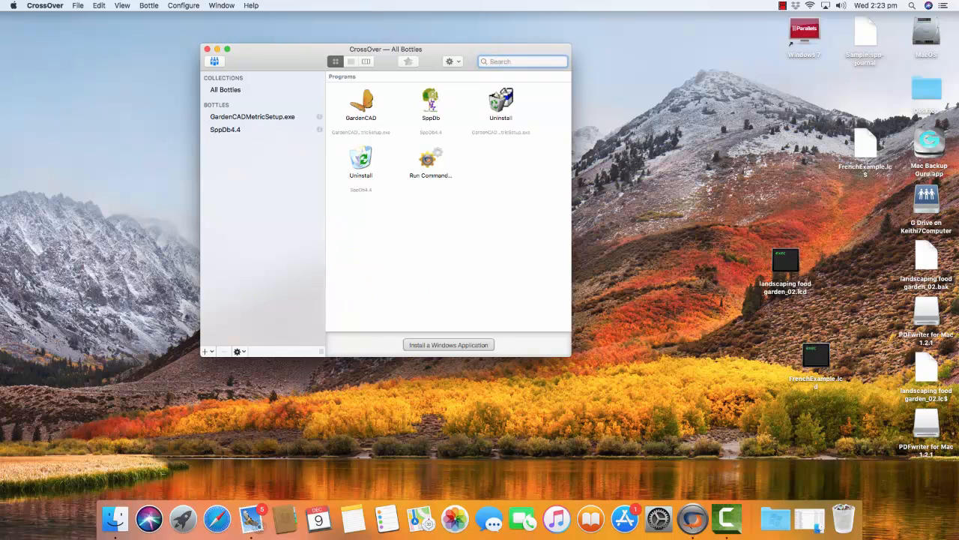
key("super+w")
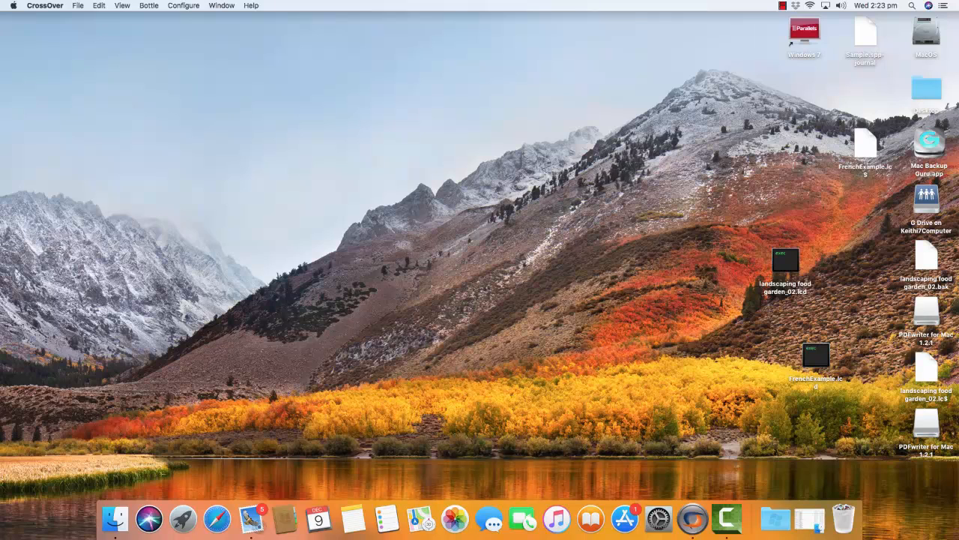
Step: Open the Download page of the gCADPlus website in Safari and look through the available setup file links
left_click(782, 6)
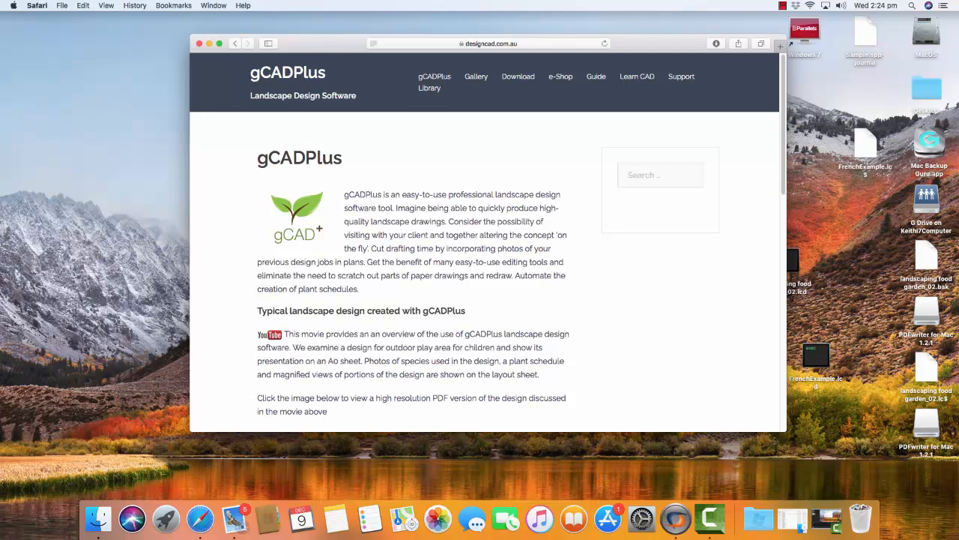
left_click(517, 77)
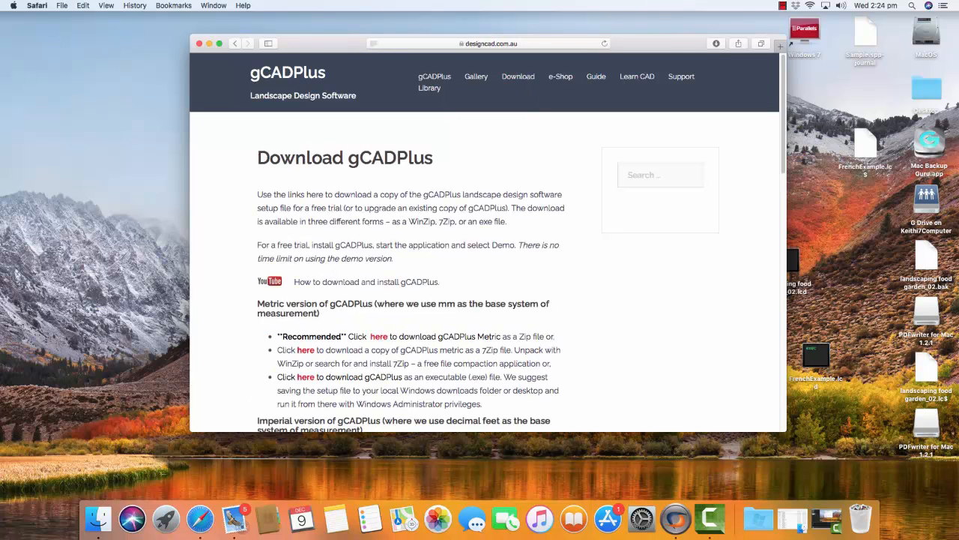
scroll(484, 270, "down", 5)
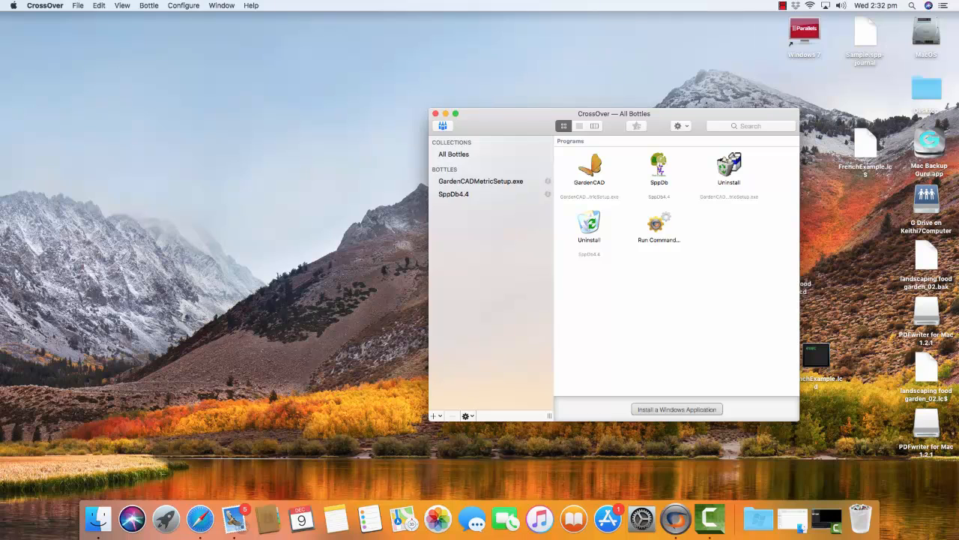
Step: Start a new Windows software installation in CrossOver, using gCADPlus10.2MetricSetup.exe from the Downloads folder as the installer file
left_click(183, 6)
left_click(201, 17)
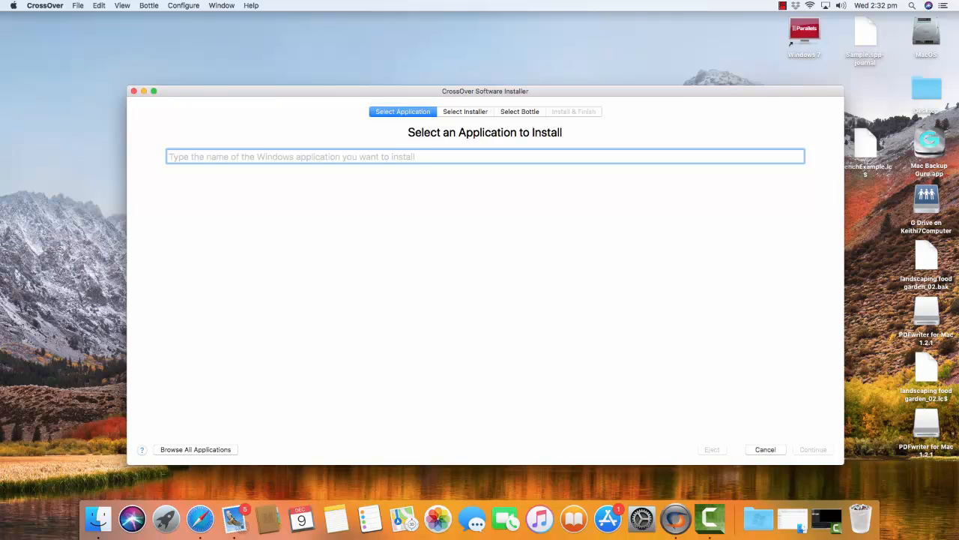
left_click(465, 111)
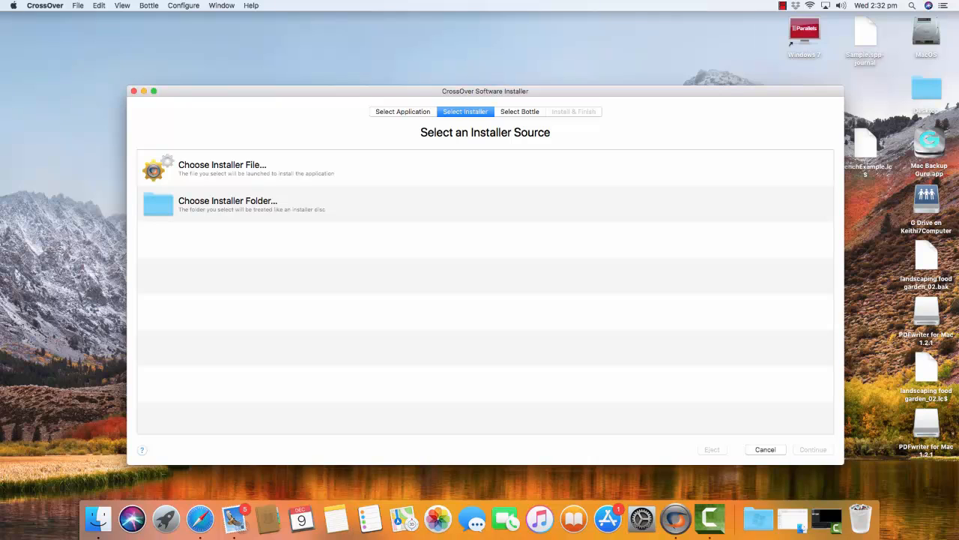
left_click(222, 168)
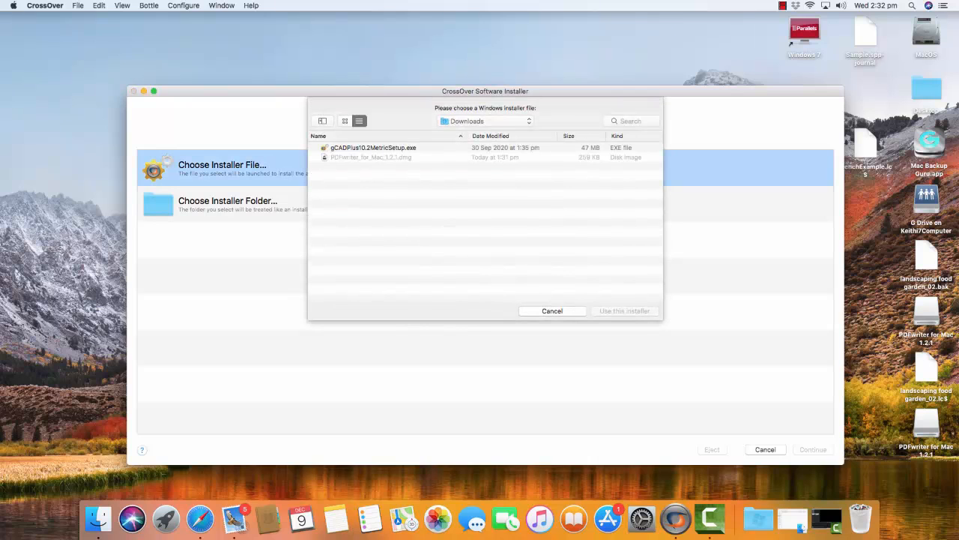
left_click(373, 148)
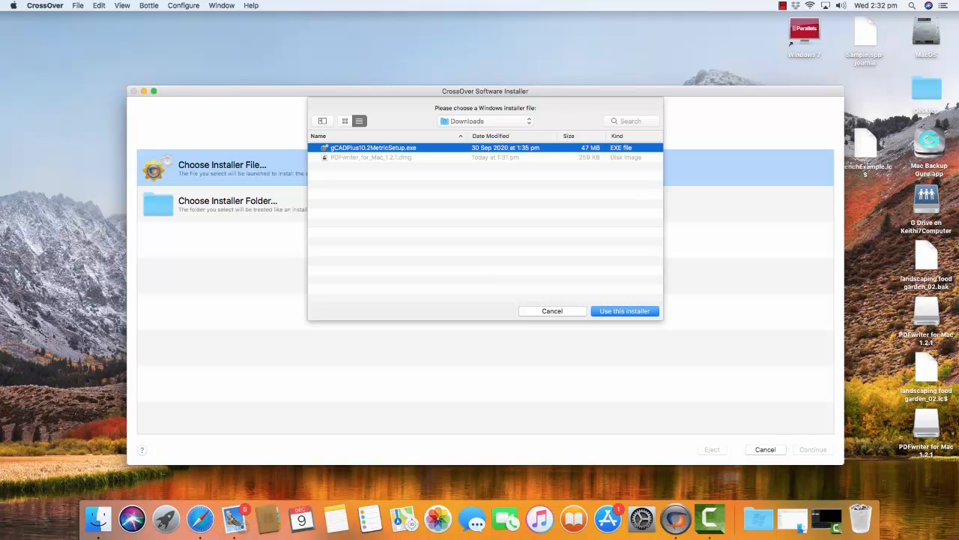
key("Return")
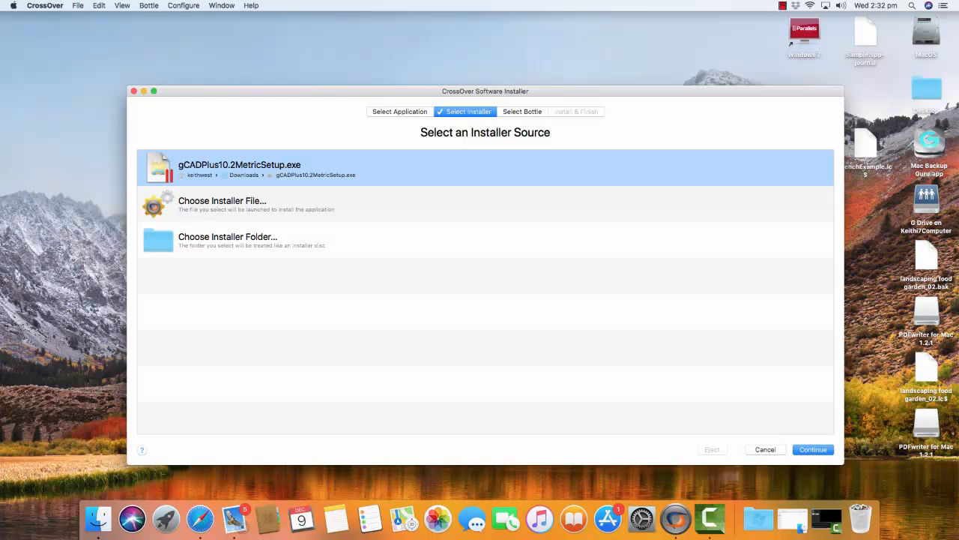
key("Return")
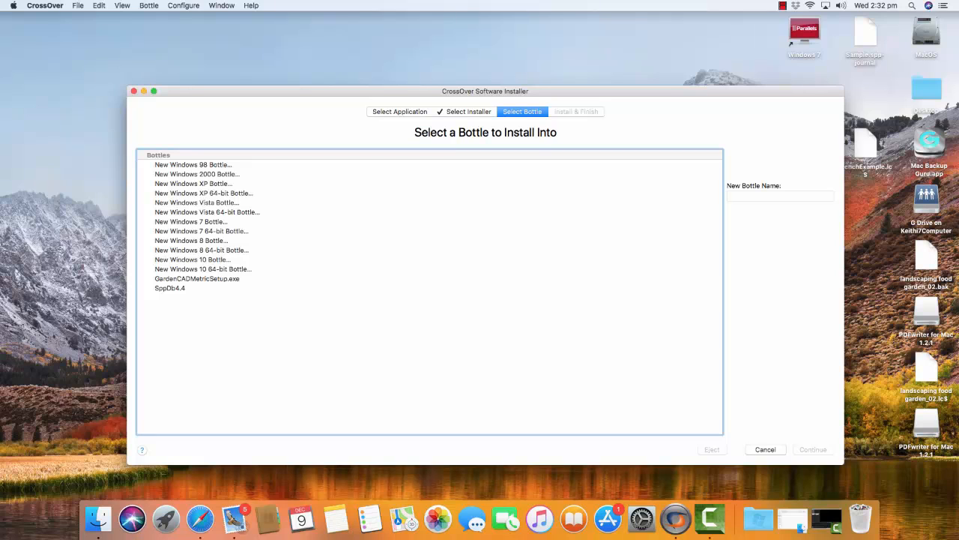
Step: Set the installation to use a new Windows 7 bottle named "gCADPlus Metric"
left_click(190, 222)
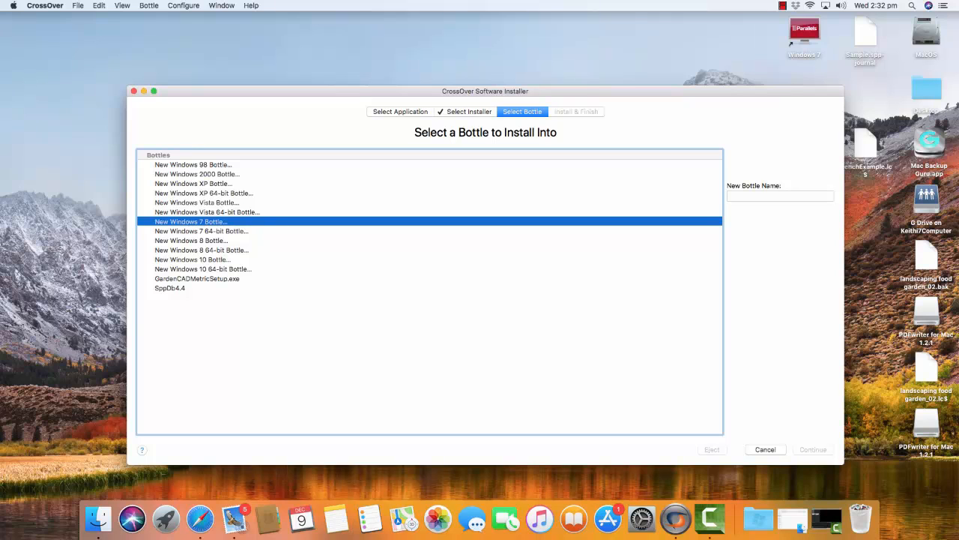
left_click(780, 196)
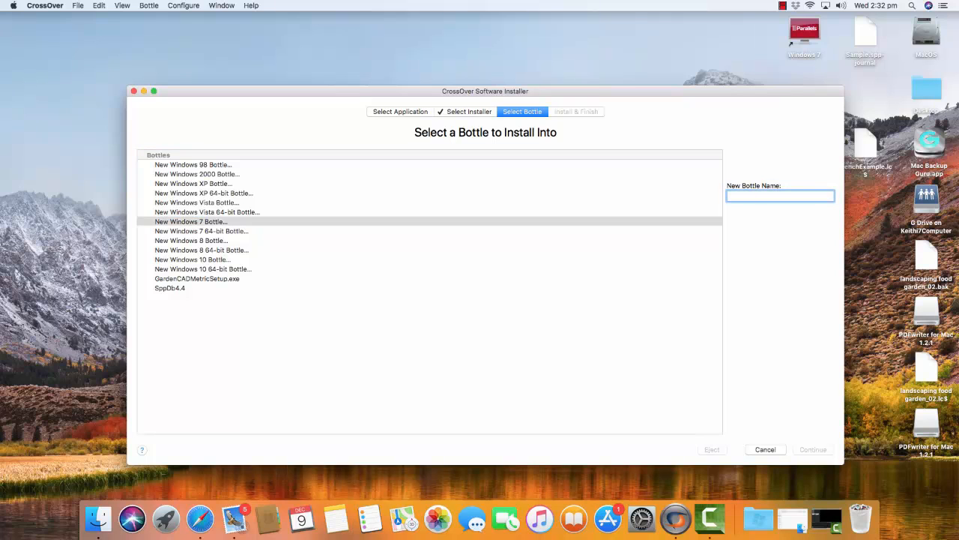
type("Newg")
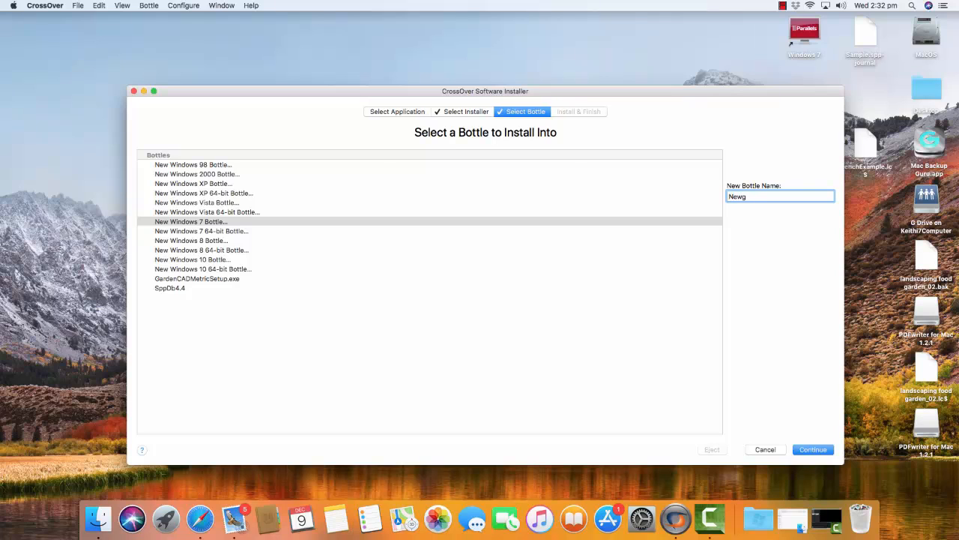
type("CADPlus")
key("BackSpace")
key("BackSpace")
key("BackSpace")
type("Metric")
key("Return")
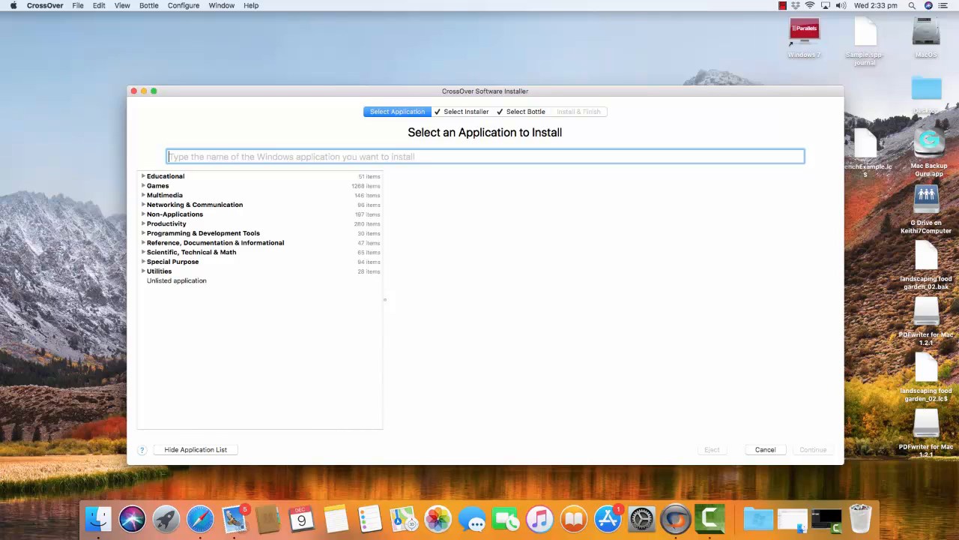
Step: Choose the "Unlisted application" profile and start the installation
left_click(176, 281)
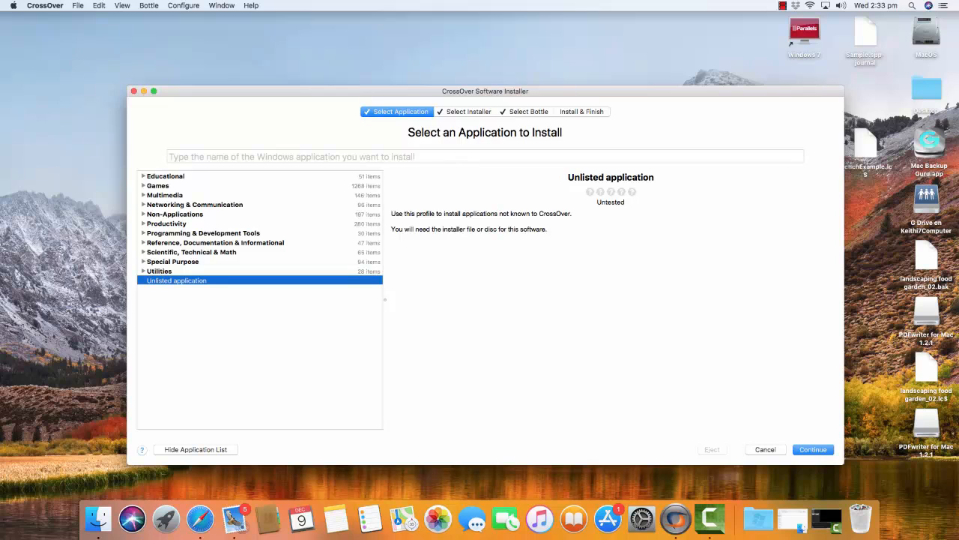
key("Return")
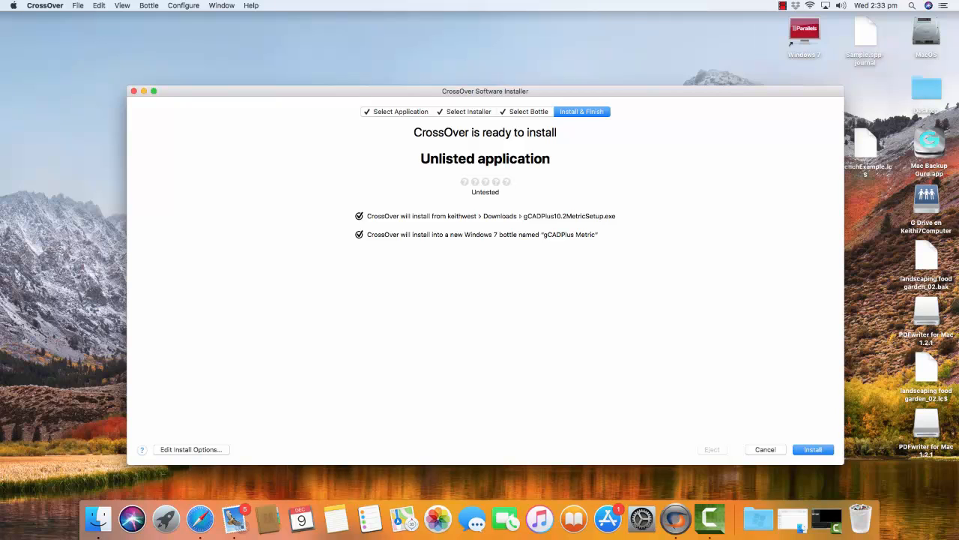
key("Return")
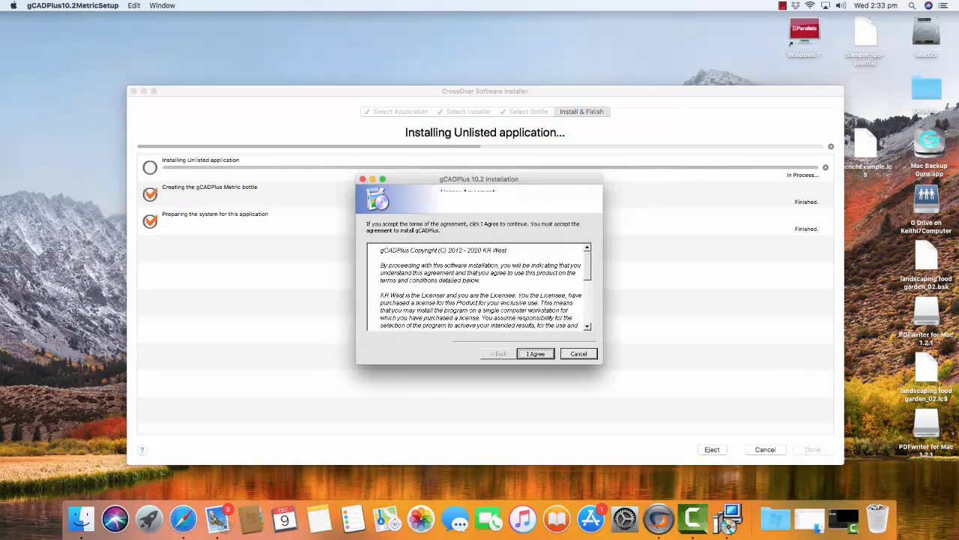
Step: Accept the gCADPlus licence agreement and install with the default setup options and the gCADPlus shortcut folder
key("Return")
key("Return")
key("Return")
key("Return")
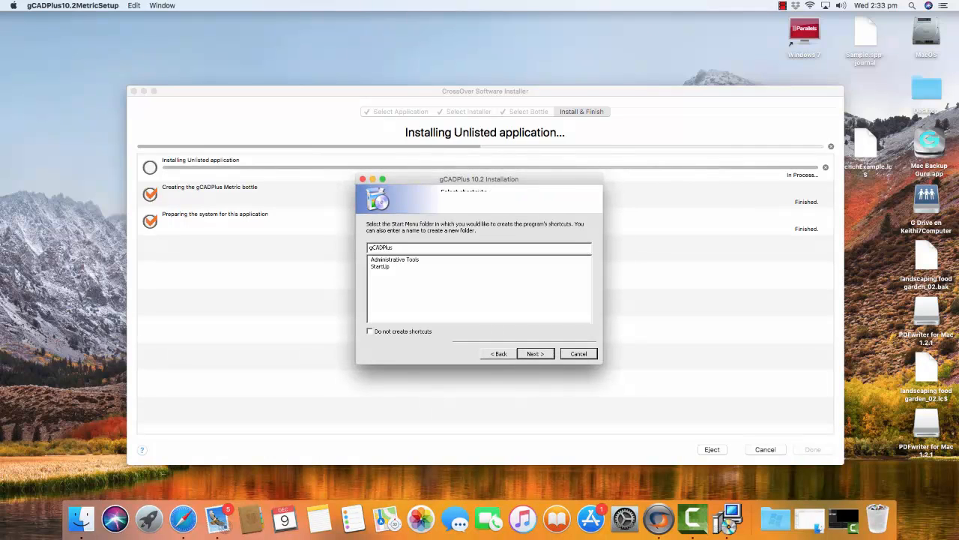
key("Return")
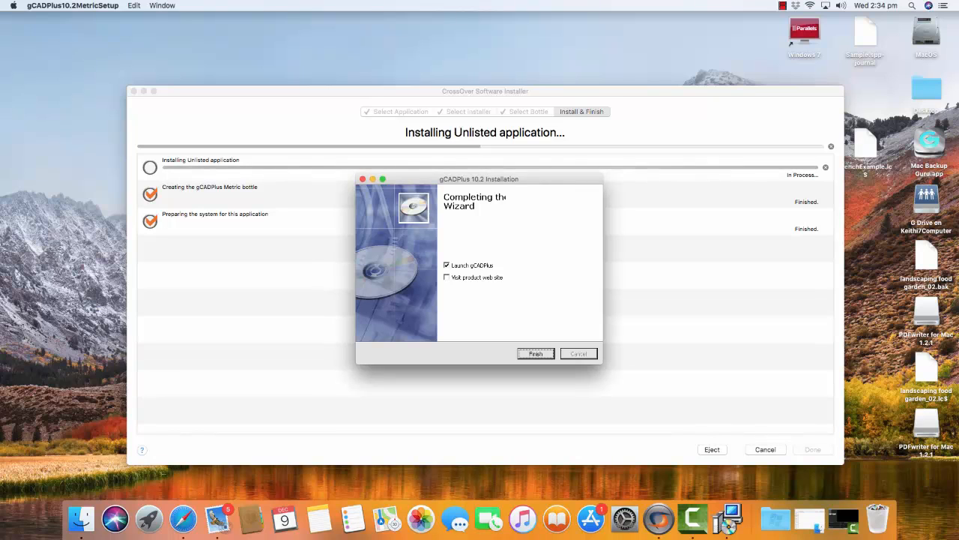
Step: Finish the gCADPlus setup without launching the program and close the CrossOver Software Installer
left_click(446, 264)
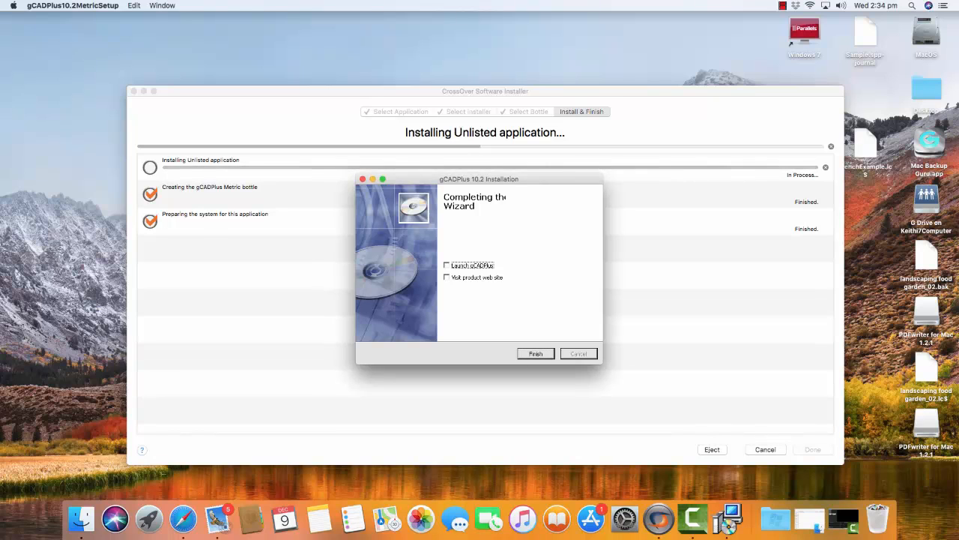
left_click(535, 353)
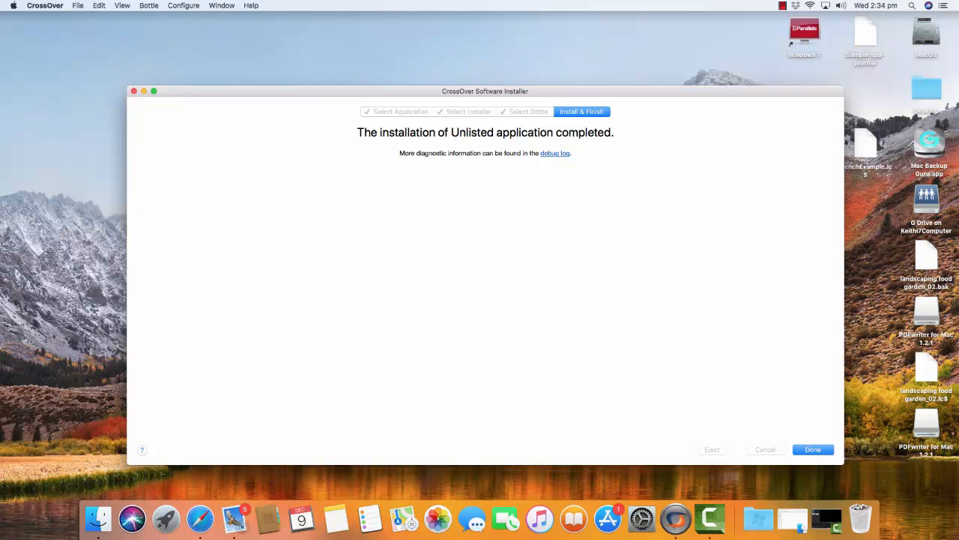
key("Return")
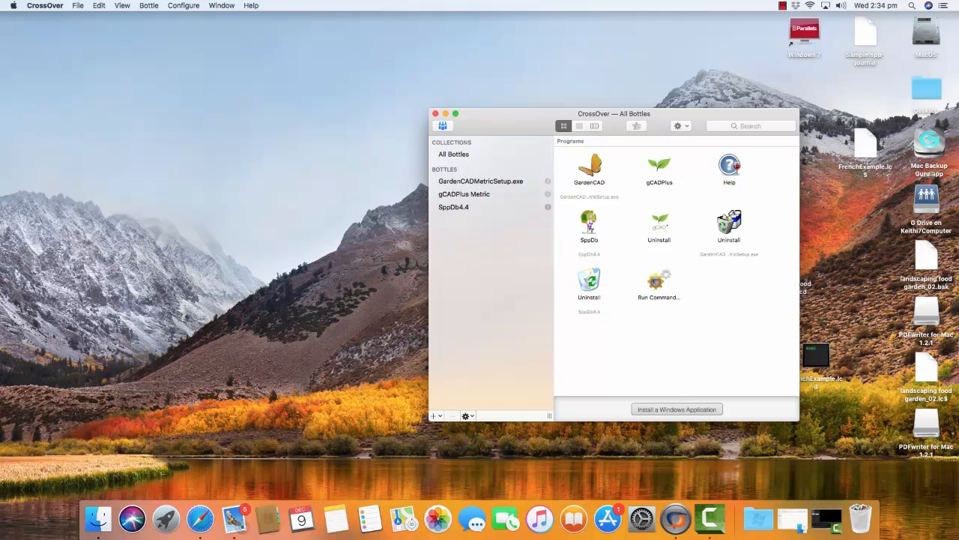
Step: Launch gCADPlus from the gCADPlus Metric bottle in demo mode and create a drawing from the Funky.lcd template
left_click(491, 194)
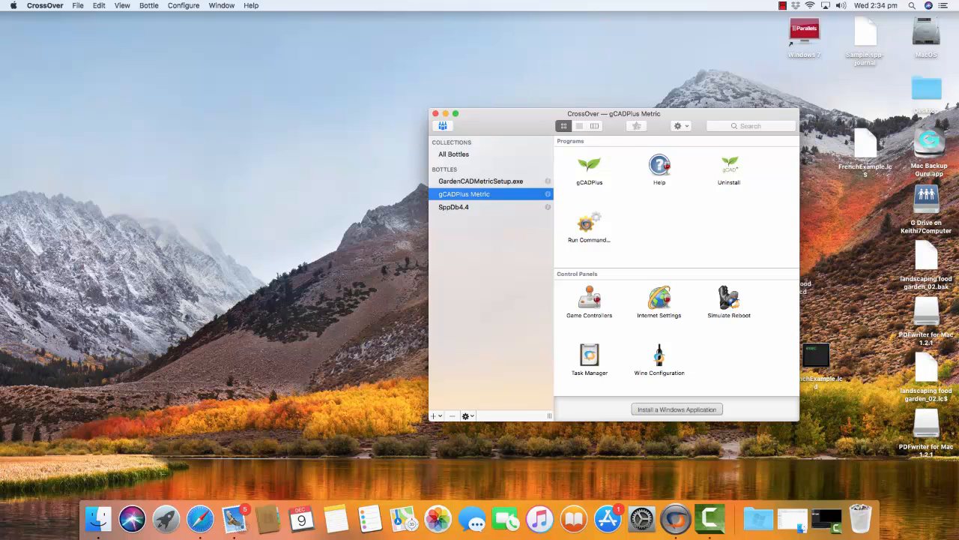
double_click(589, 168)
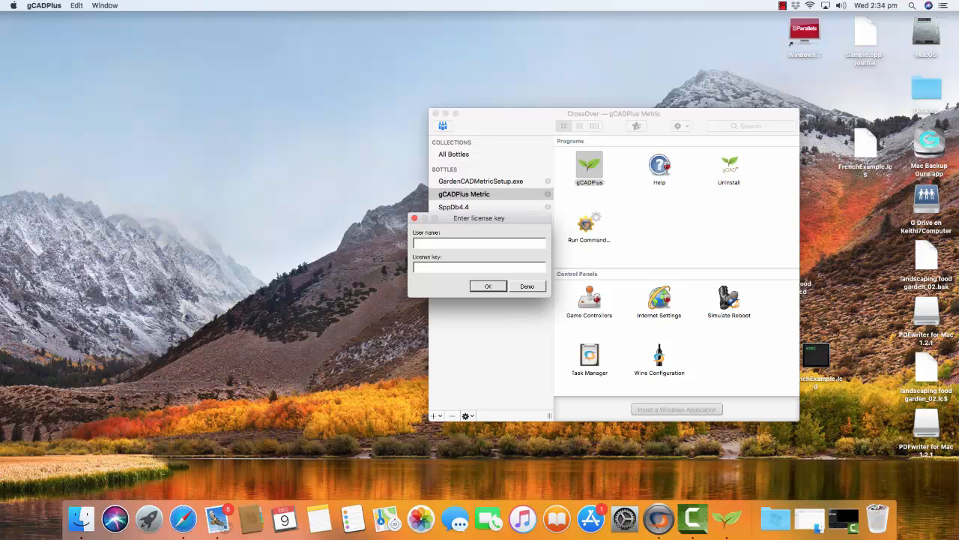
left_click(527, 286)
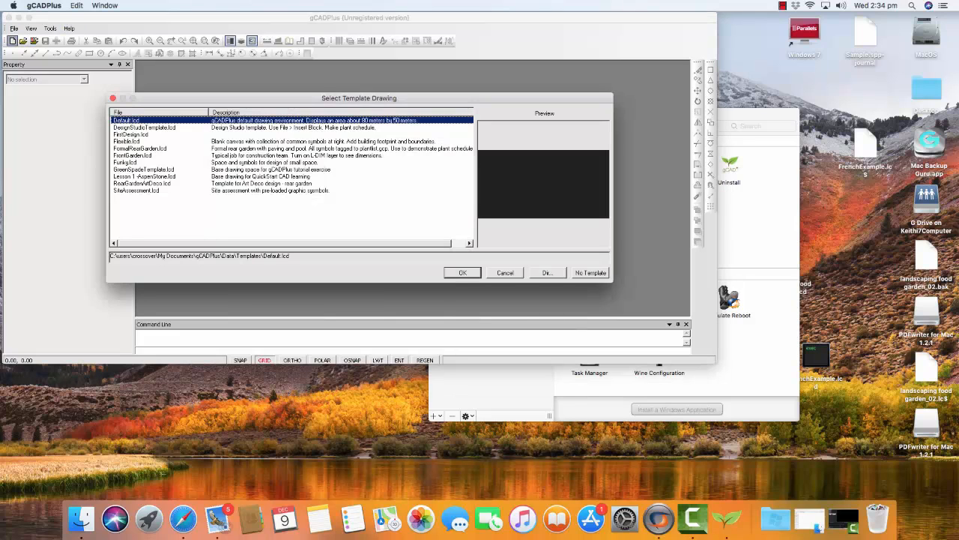
left_click(125, 162)
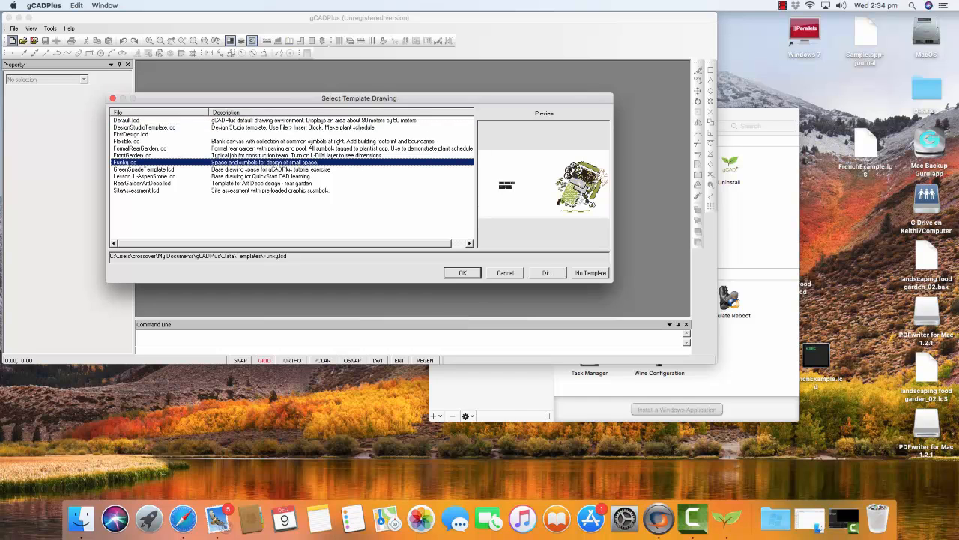
left_click(462, 272)
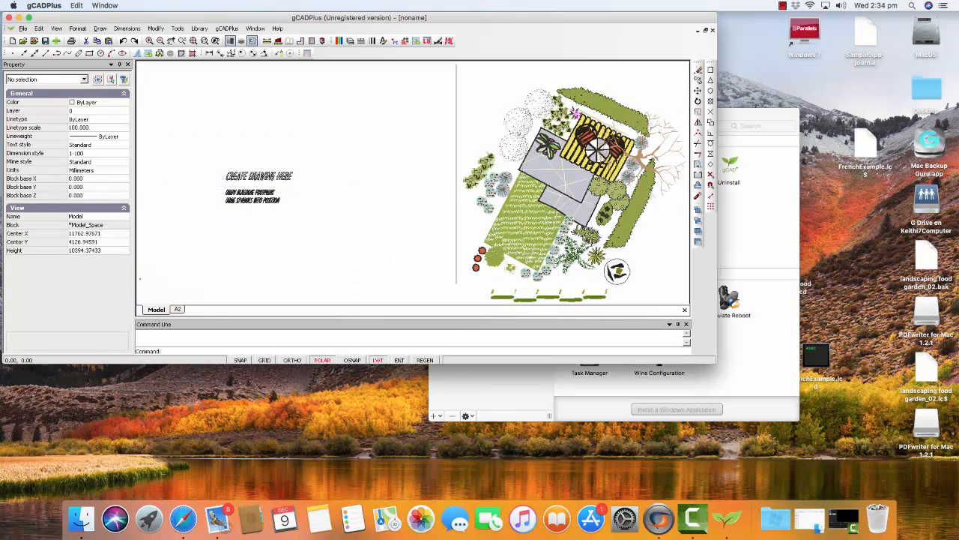
Step: Insert the standard plant symbol UPlantSymbol108.lcd from the plant library into the blank area beside the "CREATE DRAWING HERE" text
left_click(199, 28)
mouse_move(224, 39)
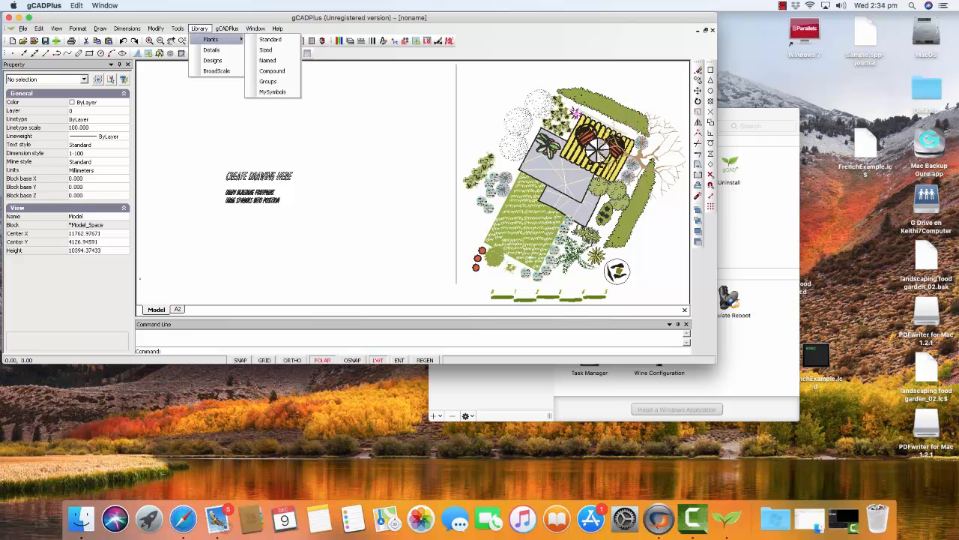
left_click(270, 39)
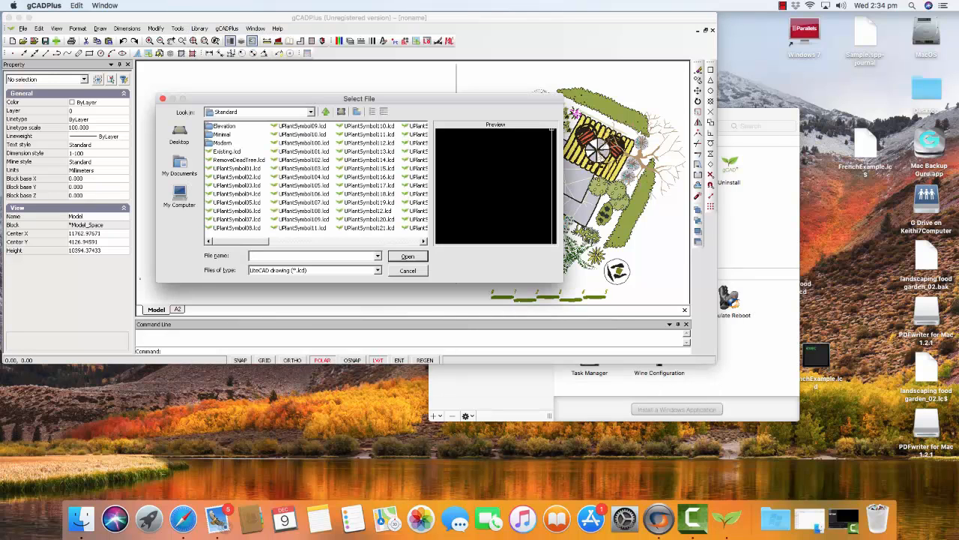
left_click(303, 211)
left_click(407, 256)
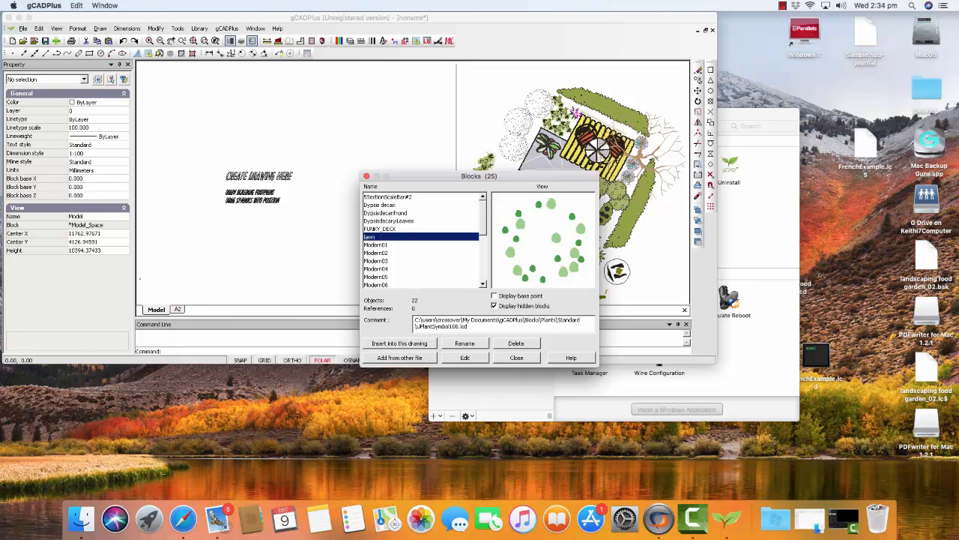
left_click(400, 342)
left_click(465, 324)
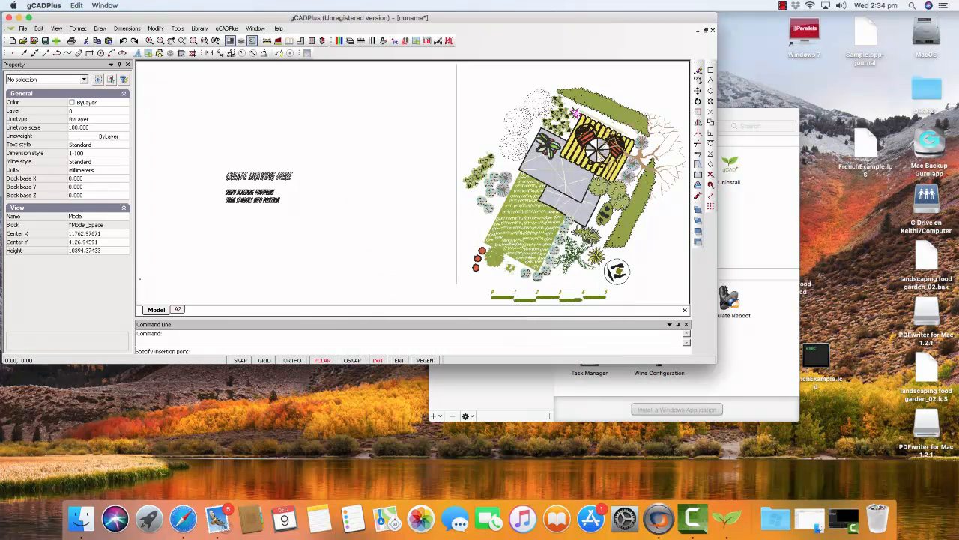
left_click(351, 183)
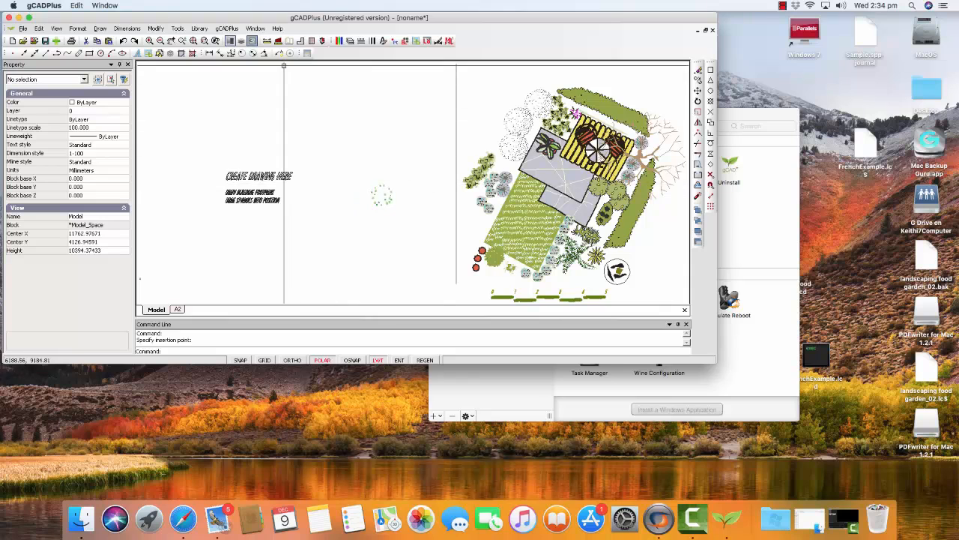
Step: Measure the distance across the newly inserted plant symbol
left_click(268, 41)
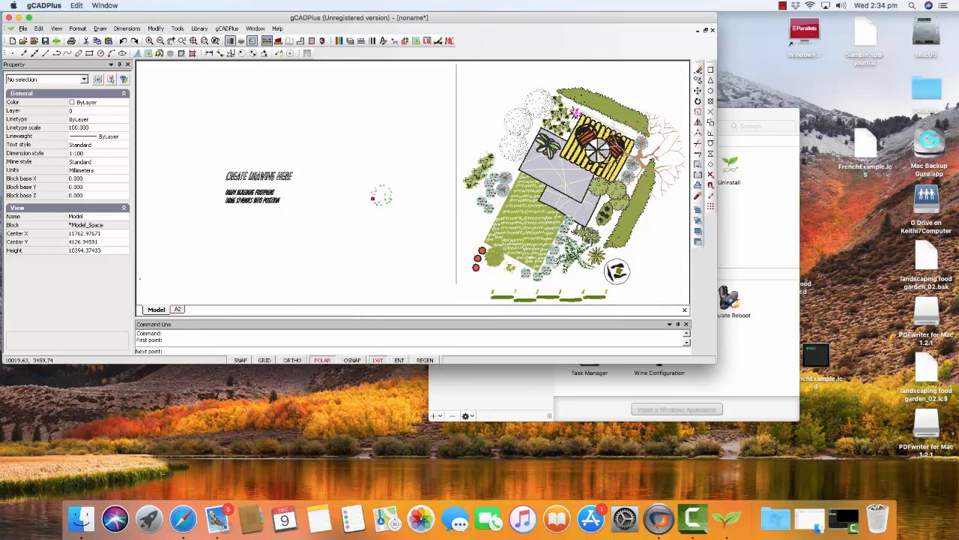
left_click(372, 197)
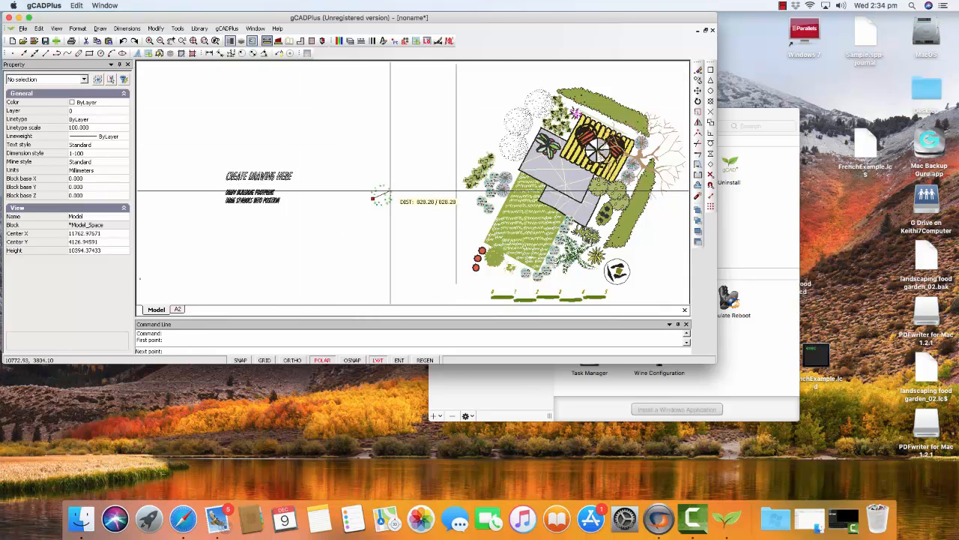
left_click(388, 192)
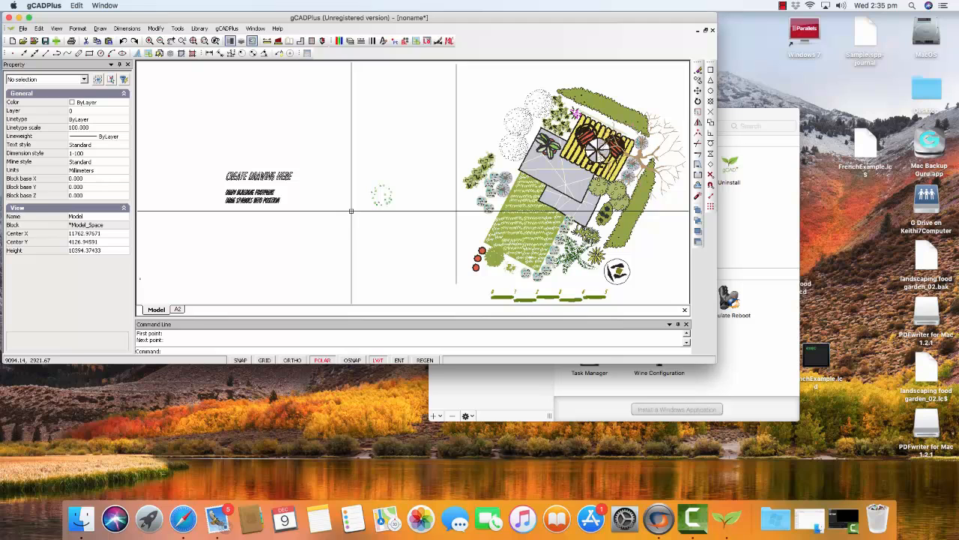
Step: Check the gCADPlus version information and close the About window
left_click(278, 29)
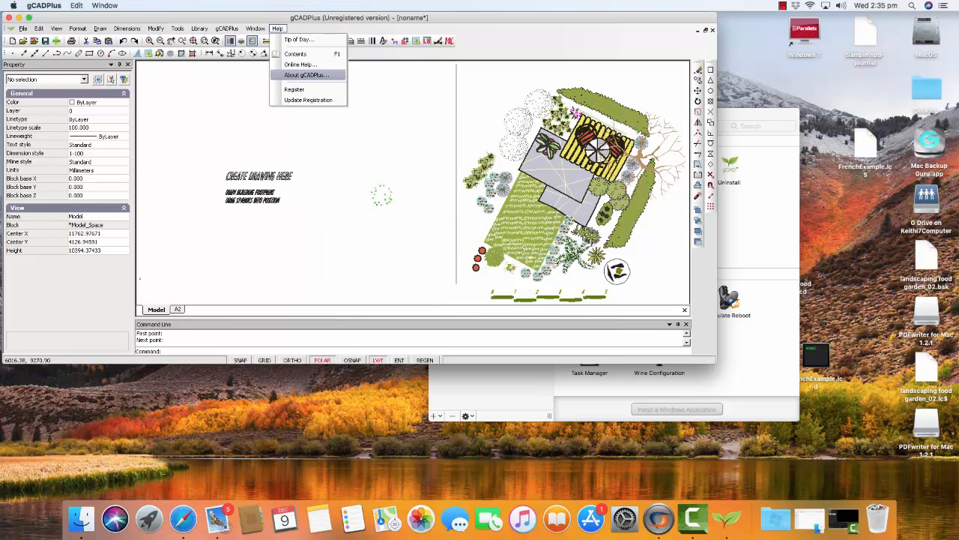
left_click(306, 75)
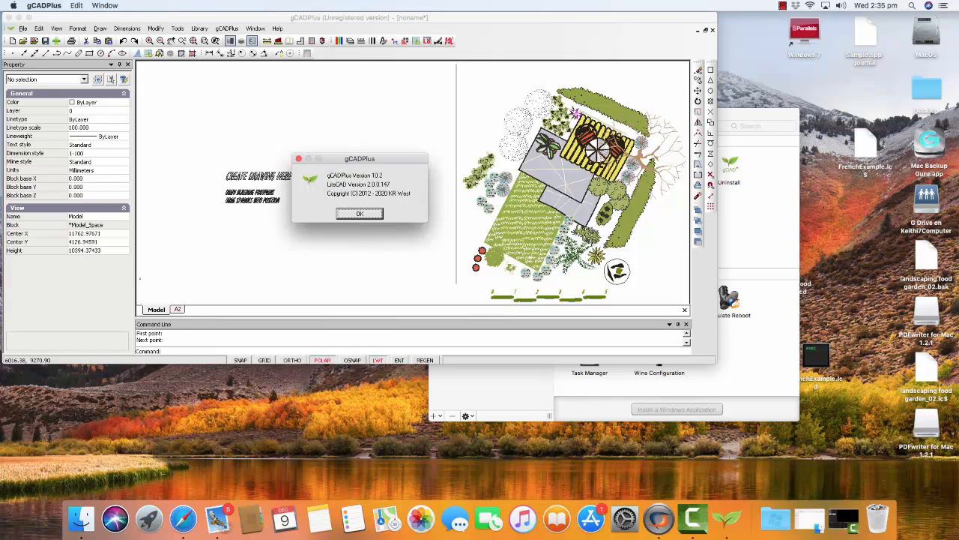
left_click(360, 213)
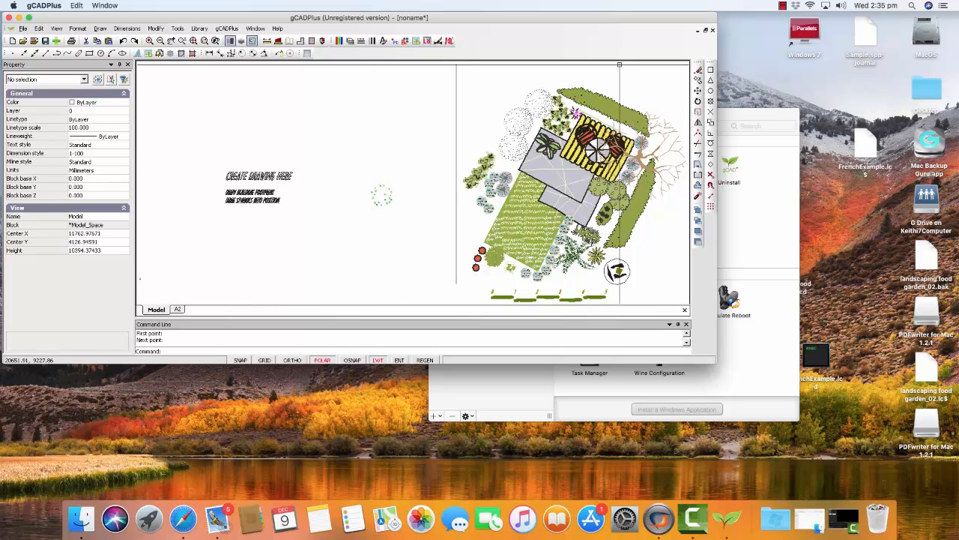
left_click(783, 5)
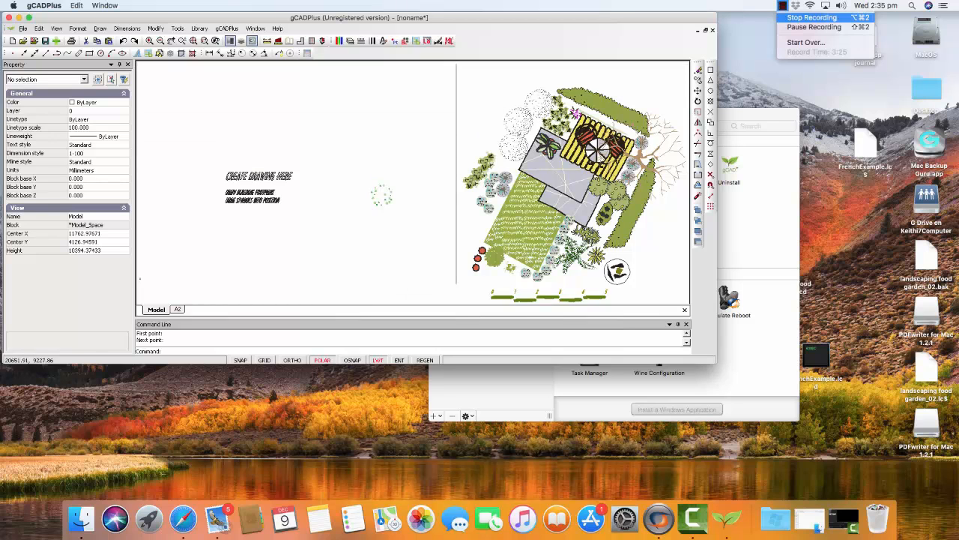